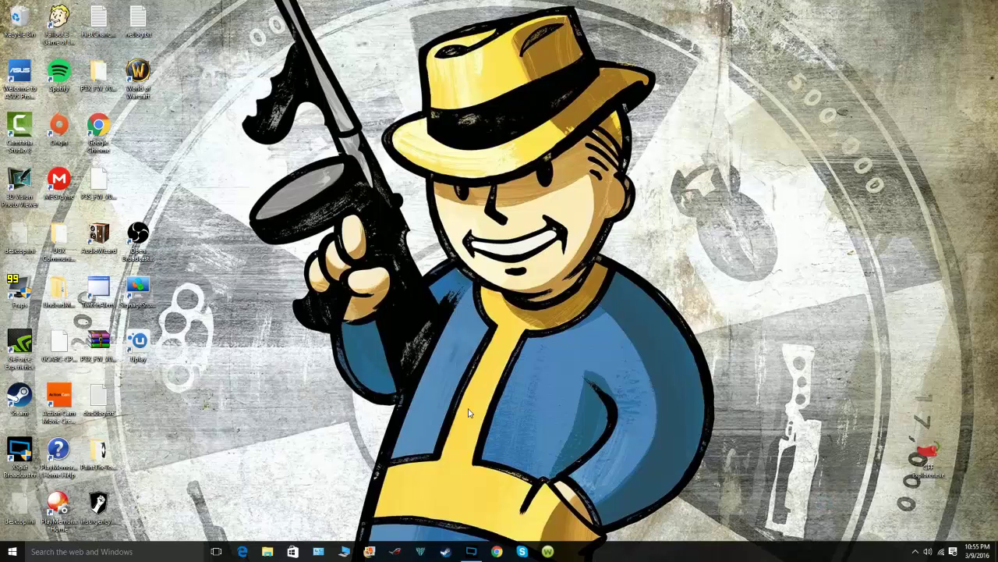
# Step: Switch to Steam and launch Duck Game from the library
pyautogui.moveTo(220, 81); pyautogui.dragTo(305, 26)
pyautogui.click(445, 552)
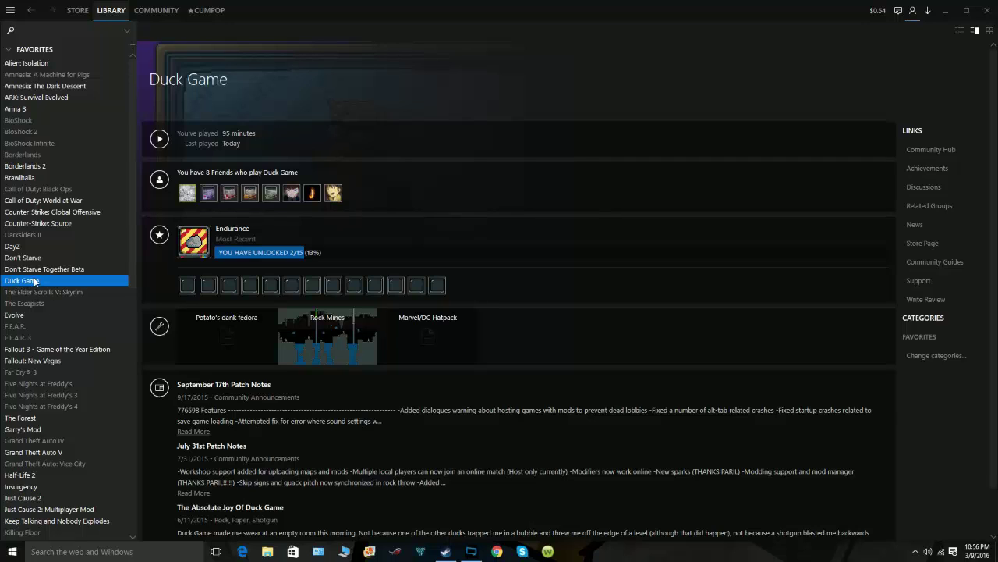
pyautogui.click(160, 138)
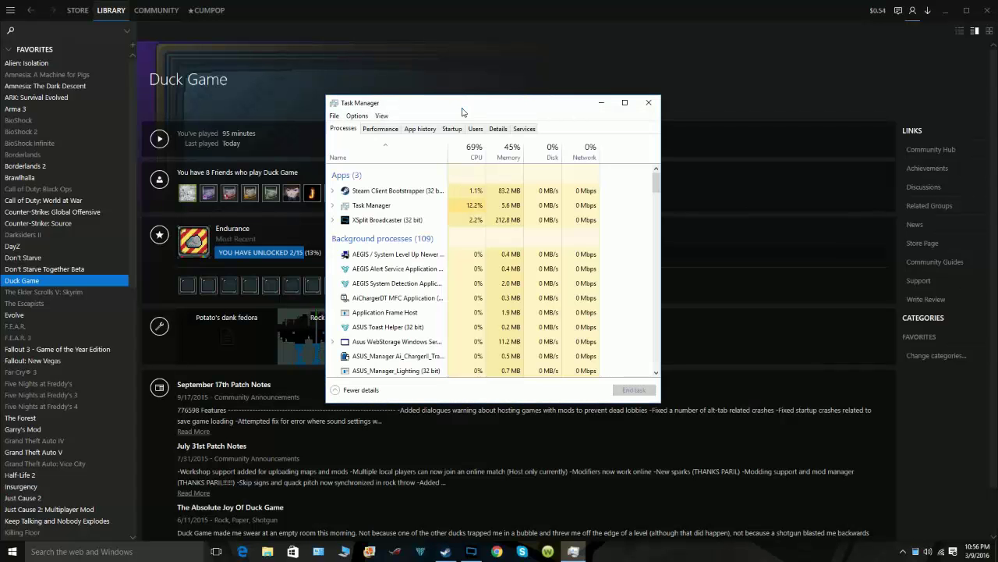
# Step: Launch Duck Game again with Task Manager open and look for the game among the running processes
pyautogui.moveTo(419, 105); pyautogui.dragTo(609, 60)
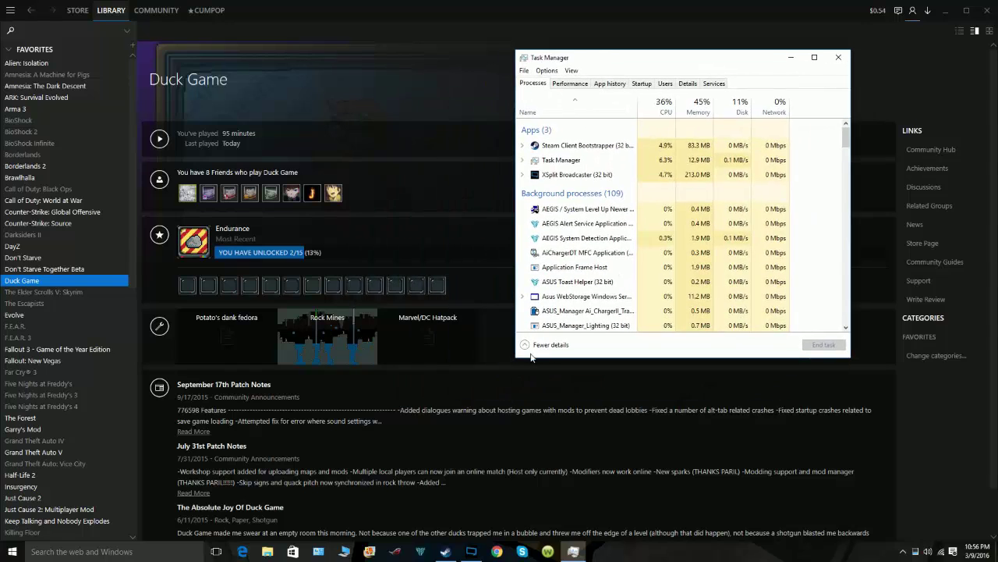
pyautogui.click(160, 140)
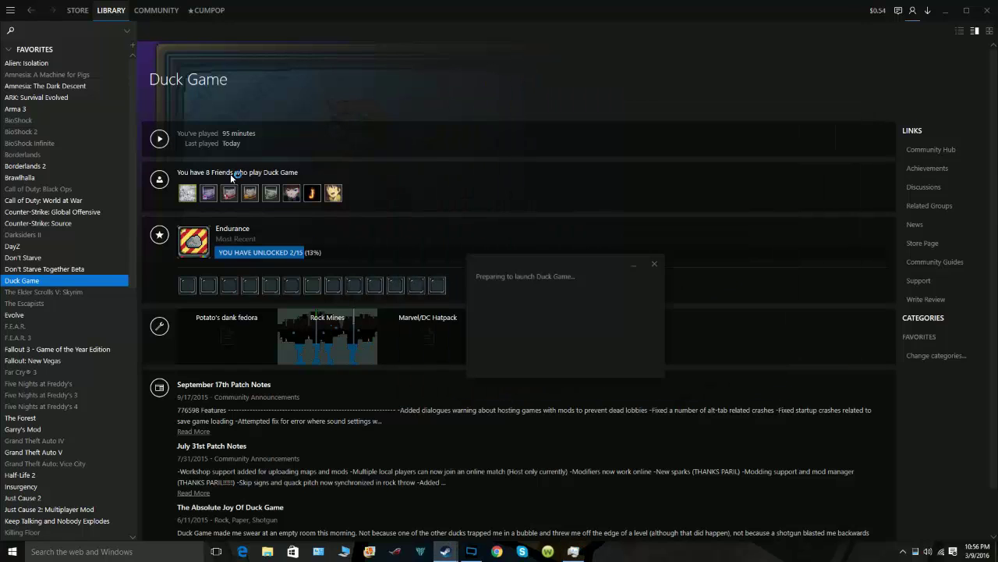
pyautogui.click(574, 551)
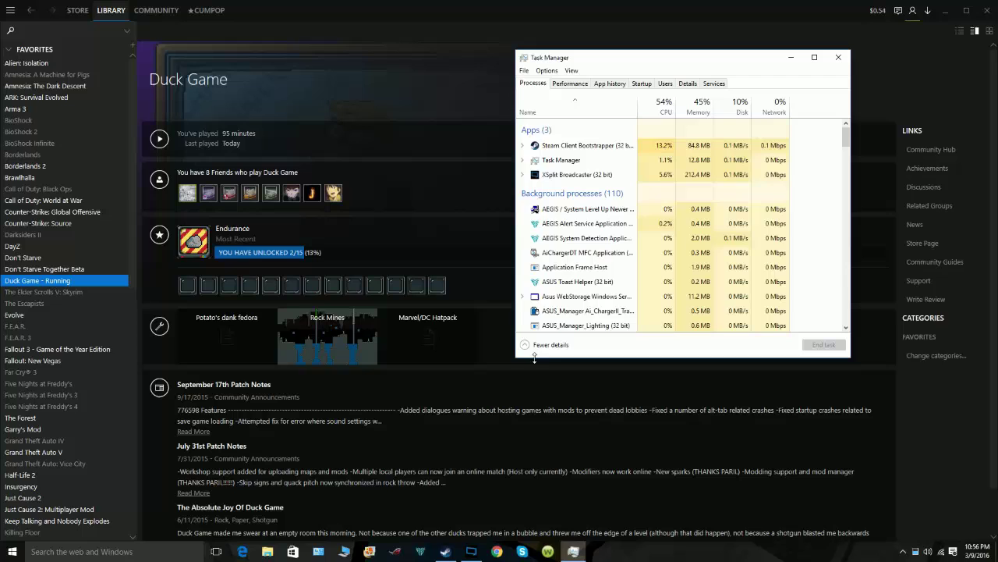
pyautogui.scroll(-2, 551, 295)
pyautogui.scroll(-6, 551, 294)
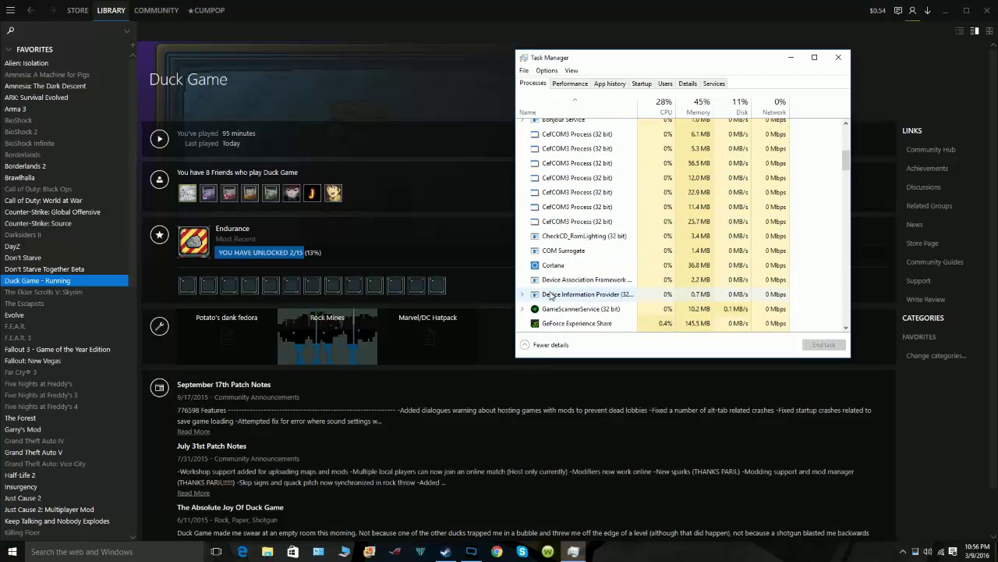
pyautogui.scroll(1, 551, 294)
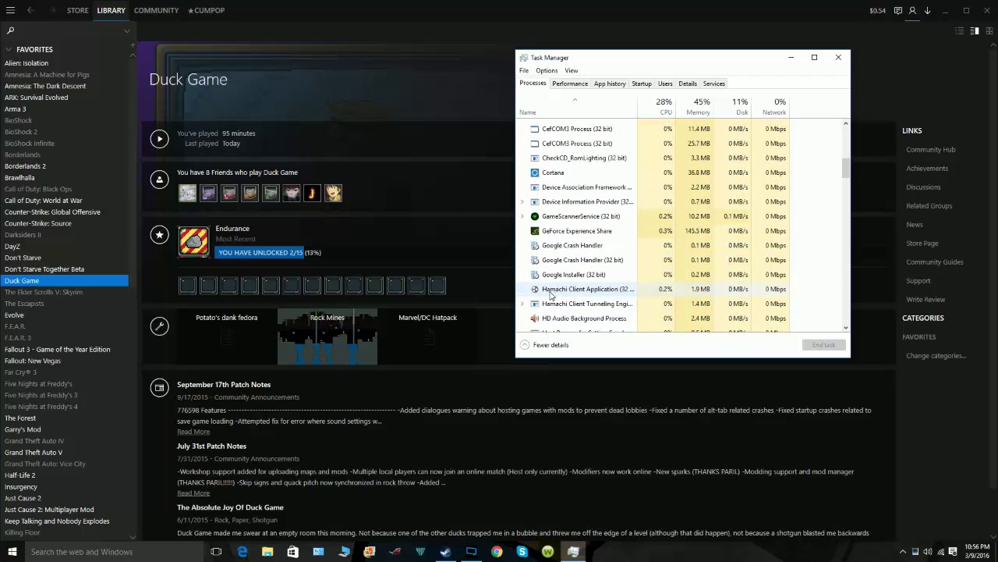
# Step: Retry launching Duck Game while checking Task Manager, and clear both the Task Manager and Steam windows from the desktop
pyautogui.click(159, 138)
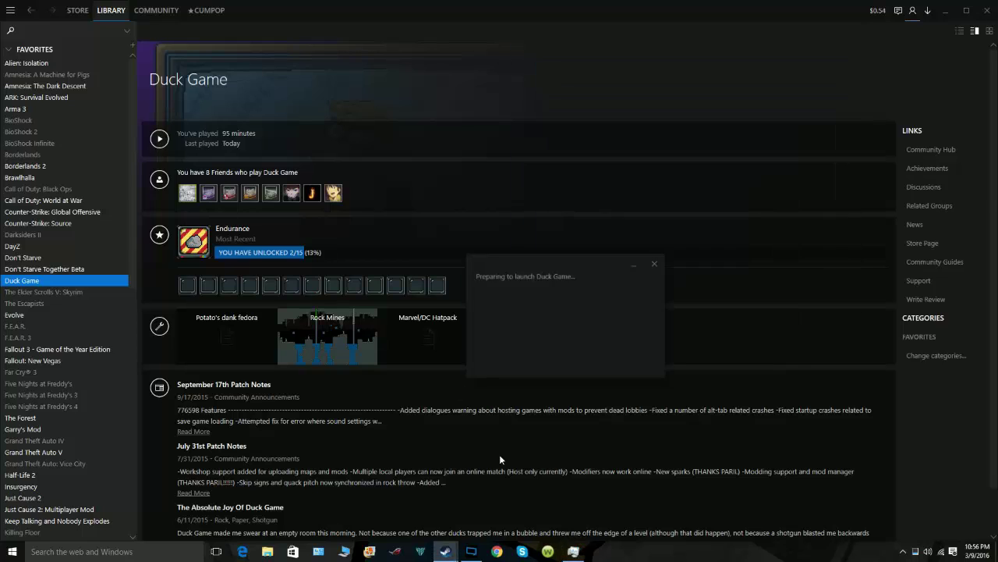
pyautogui.click(573, 552)
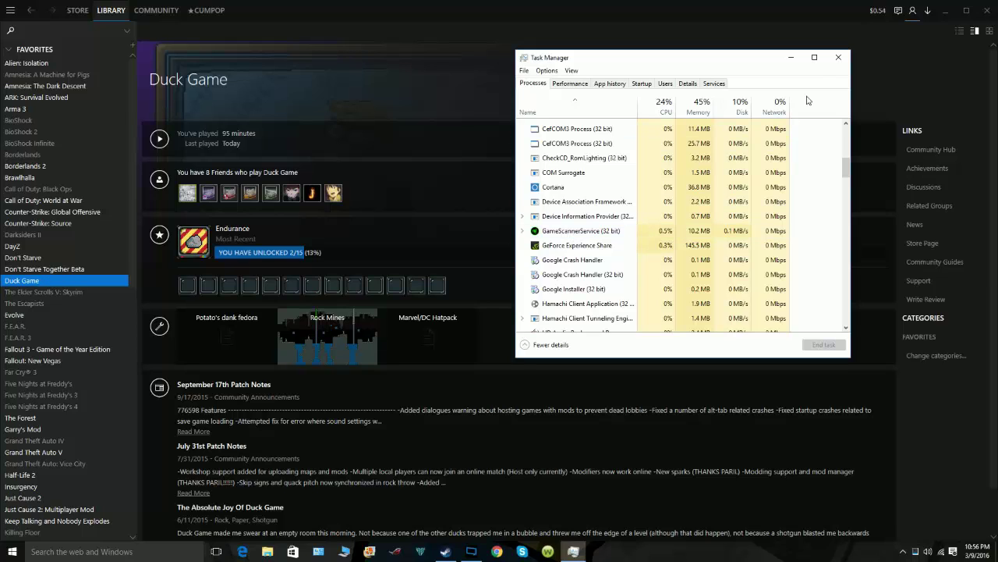
pyautogui.click(838, 57)
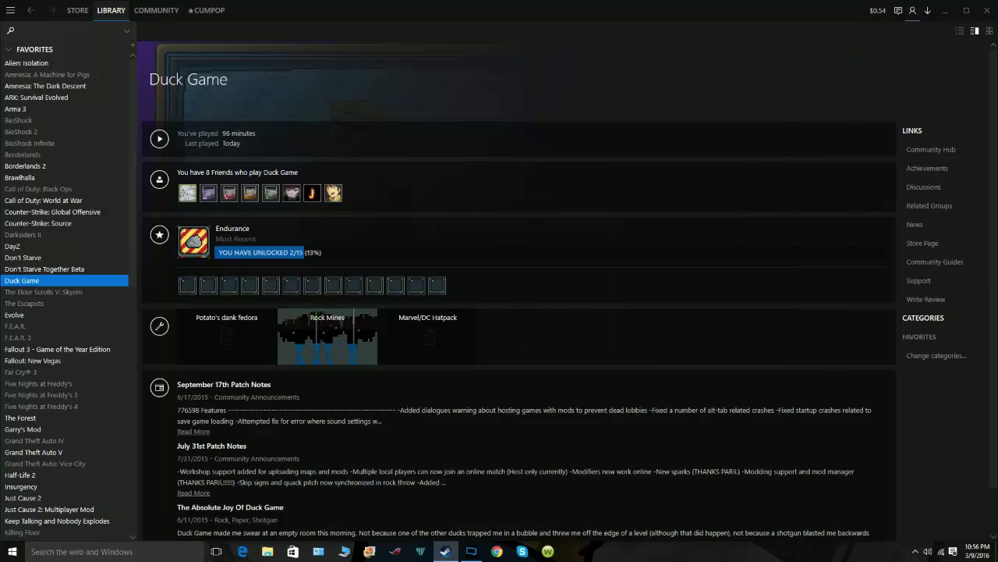
pyautogui.click(943, 10)
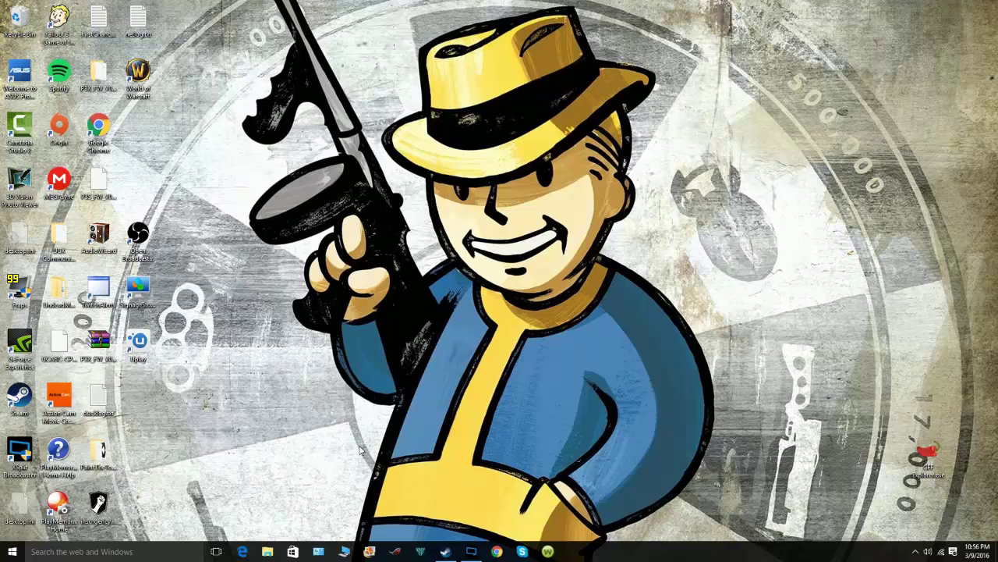
# Step: Browse in File Explorer to the Steam folder inside Program Files (x86) on drive C
pyautogui.click(263, 551)
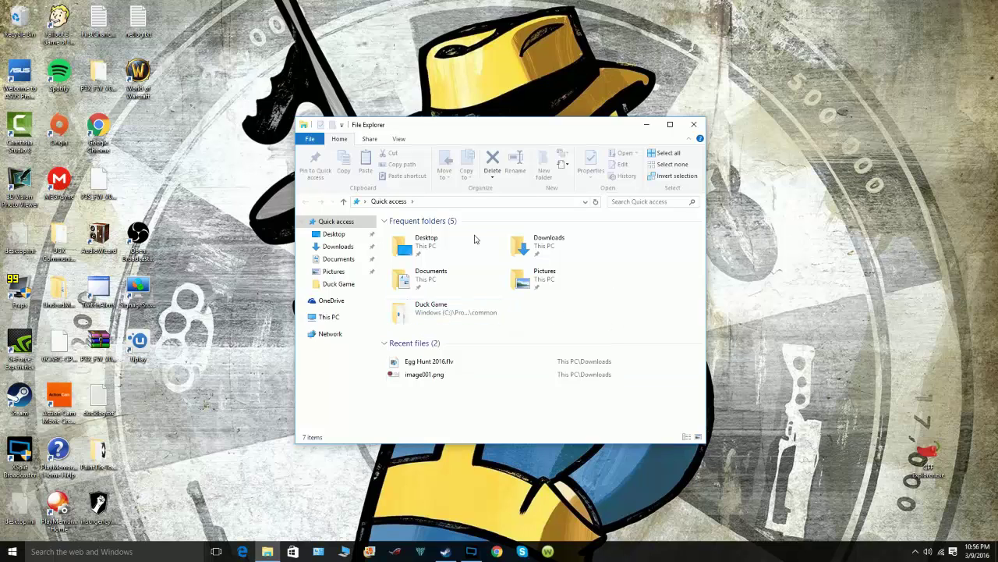
pyautogui.click(344, 320)
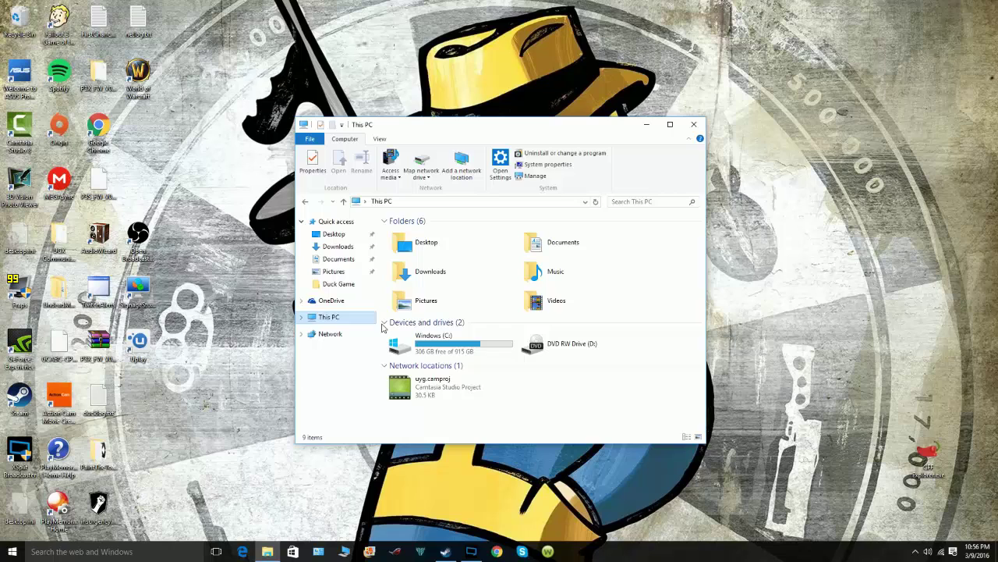
pyautogui.doubleClick(406, 344)
pyautogui.doubleClick(427, 320)
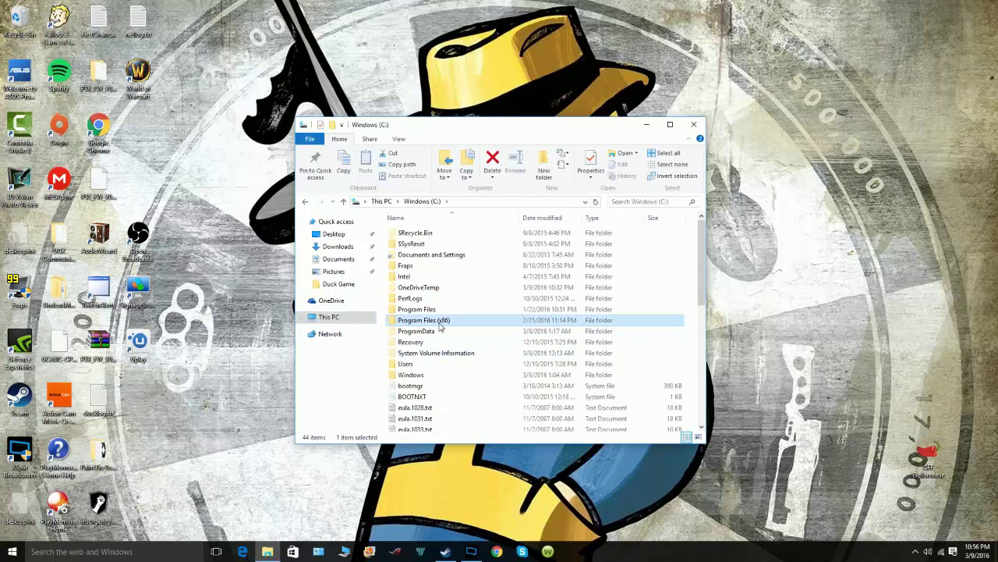
pyautogui.scroll(-8, 428, 320)
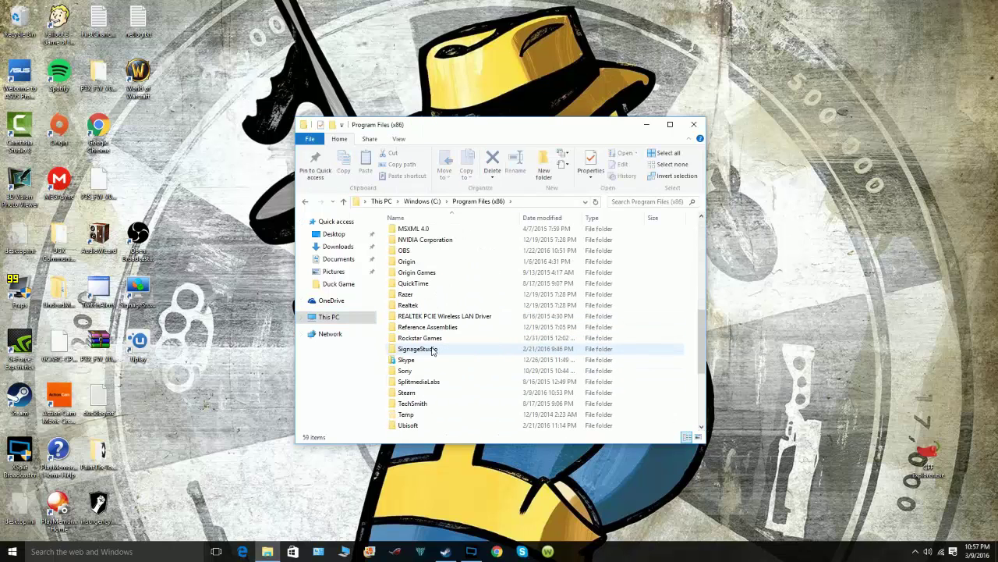
pyautogui.doubleClick(407, 393)
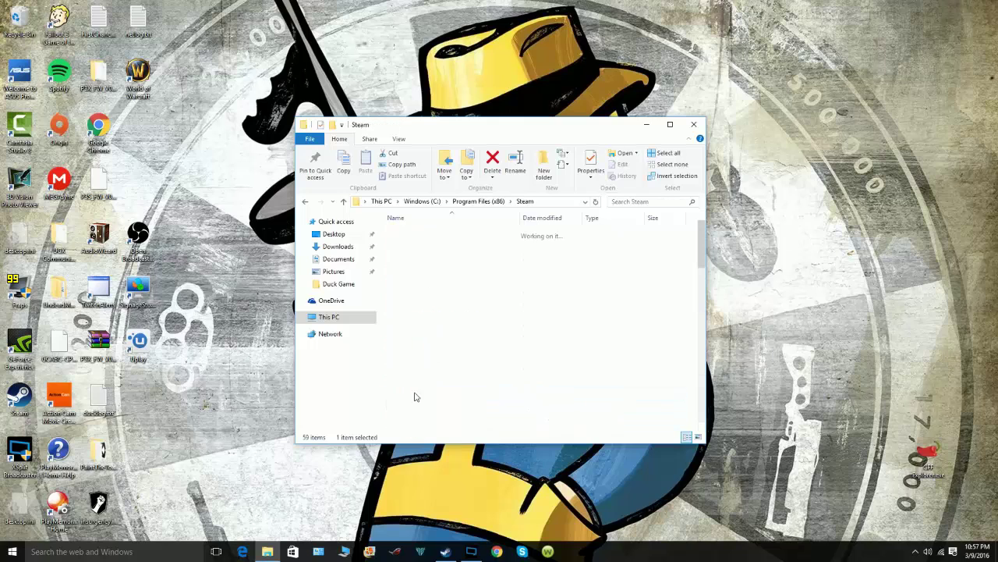
# Step: Open the Duck Game installation folder inside steamapps\common
pyautogui.scroll(-1, 410, 412)
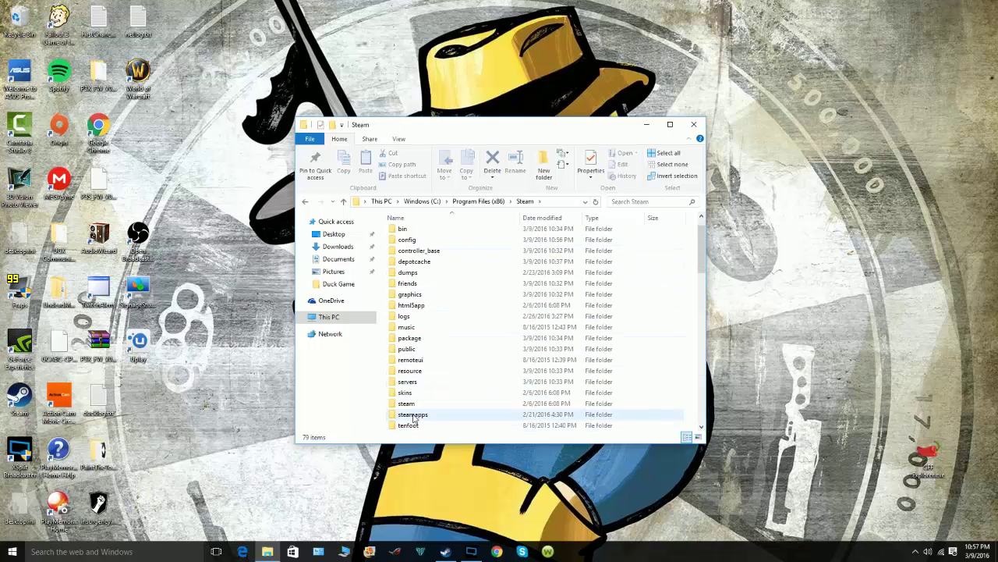
pyautogui.doubleClick(409, 414)
pyautogui.doubleClick(420, 236)
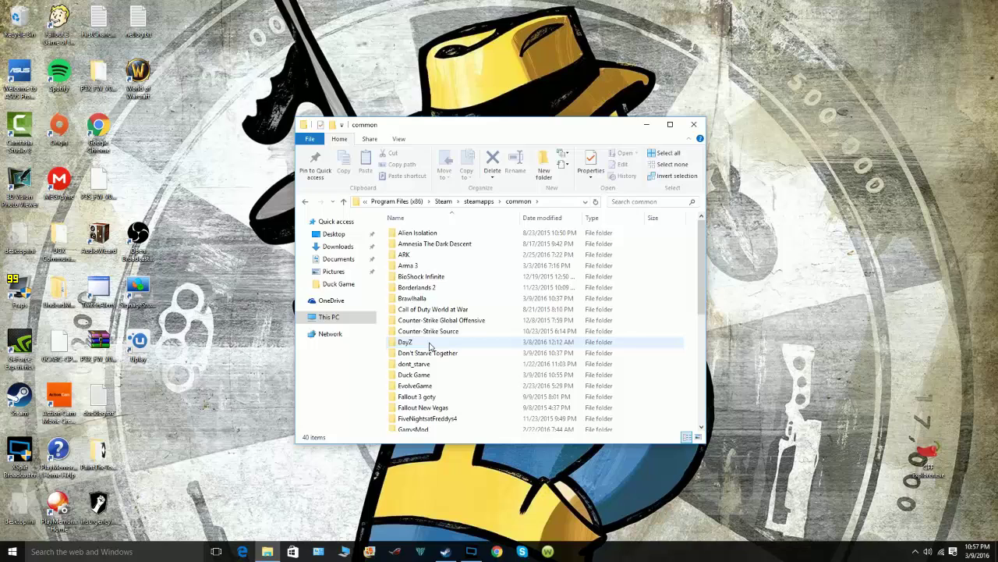
pyautogui.click(416, 378)
pyautogui.doubleClick(417, 376)
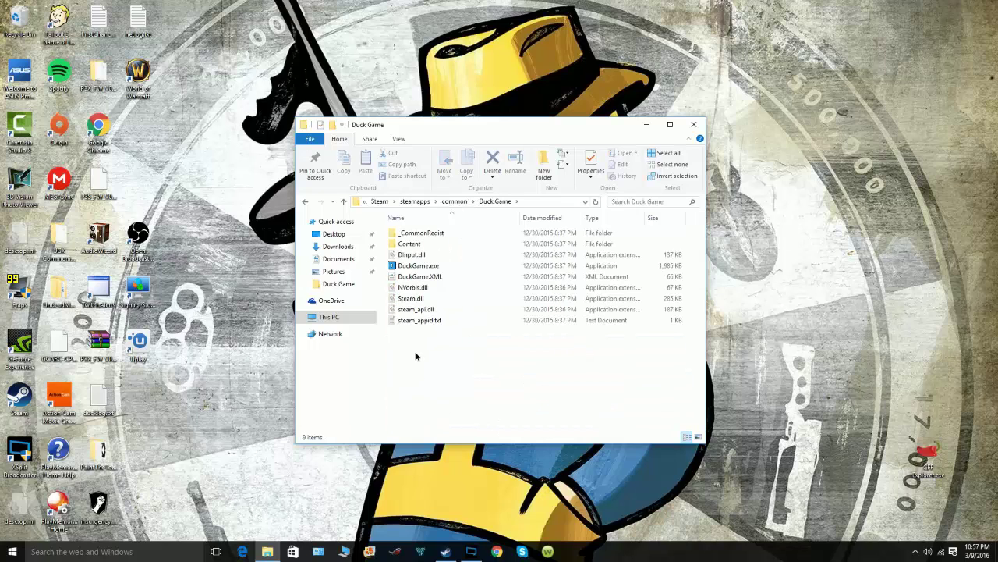
pyautogui.moveTo(415, 351); pyautogui.dragTo(482, 227)
pyautogui.click(434, 355)
pyautogui.moveTo(434, 355); pyautogui.dragTo(515, 338)
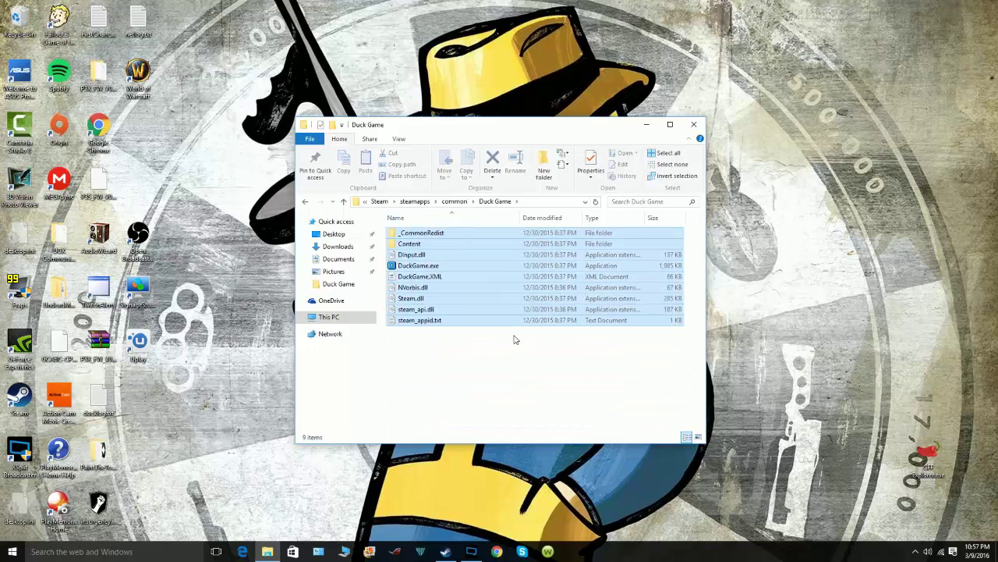
pyautogui.click(515, 339)
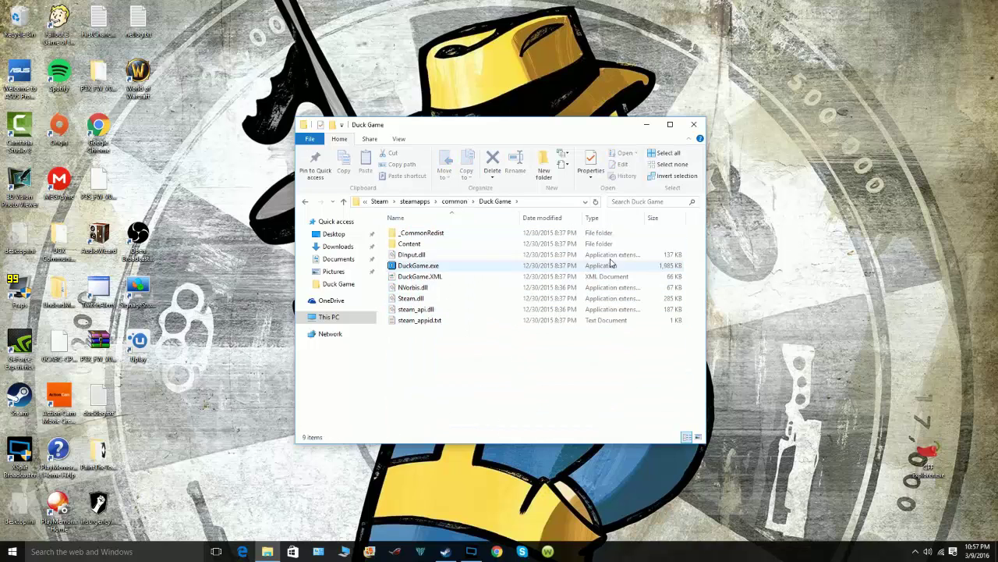
# Step: Run DuckGame.exe directly from its installation folder and check the game's status in the Steam library
pyautogui.doubleClick(458, 269)
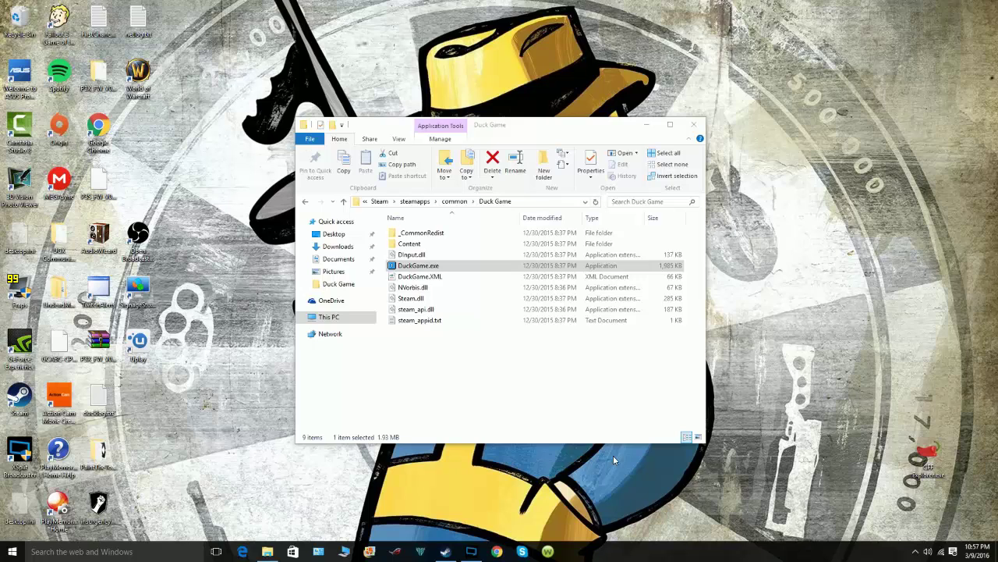
pyautogui.click(446, 552)
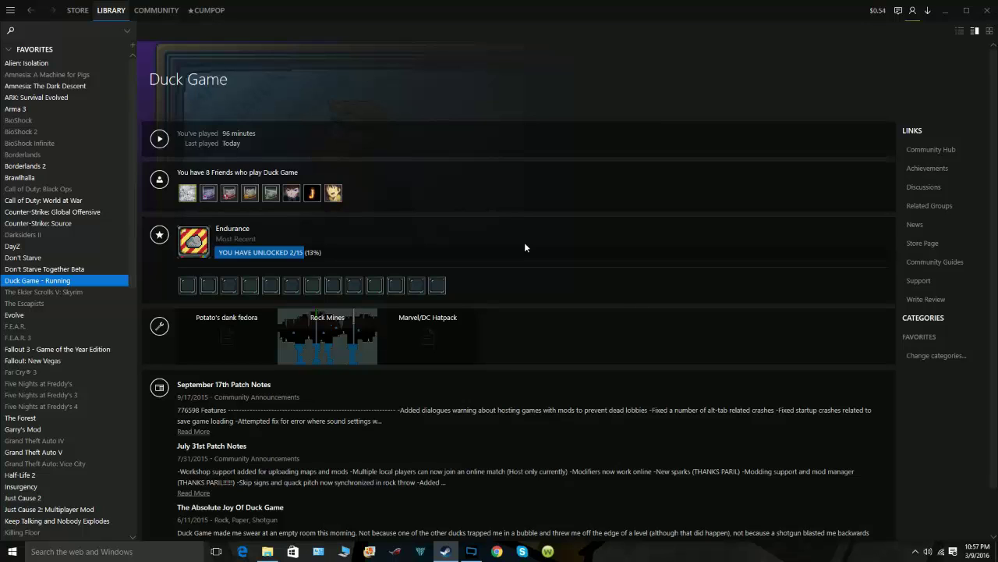
pyautogui.click(948, 9)
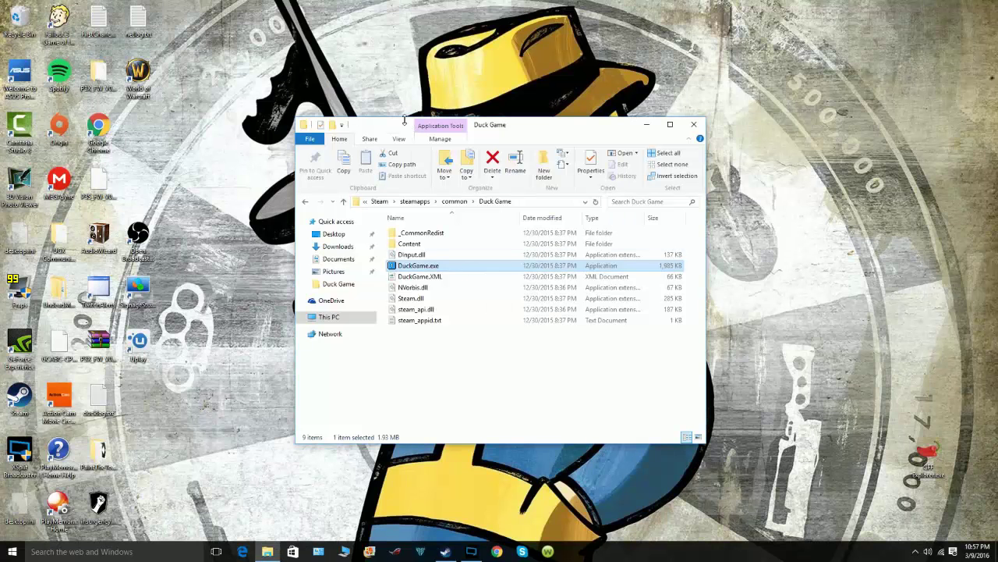
# Step: Move DuckGame.exe out of the Duck Game folder onto the desktop and close the folder window
pyautogui.moveTo(406, 125); pyautogui.dragTo(355, 68)
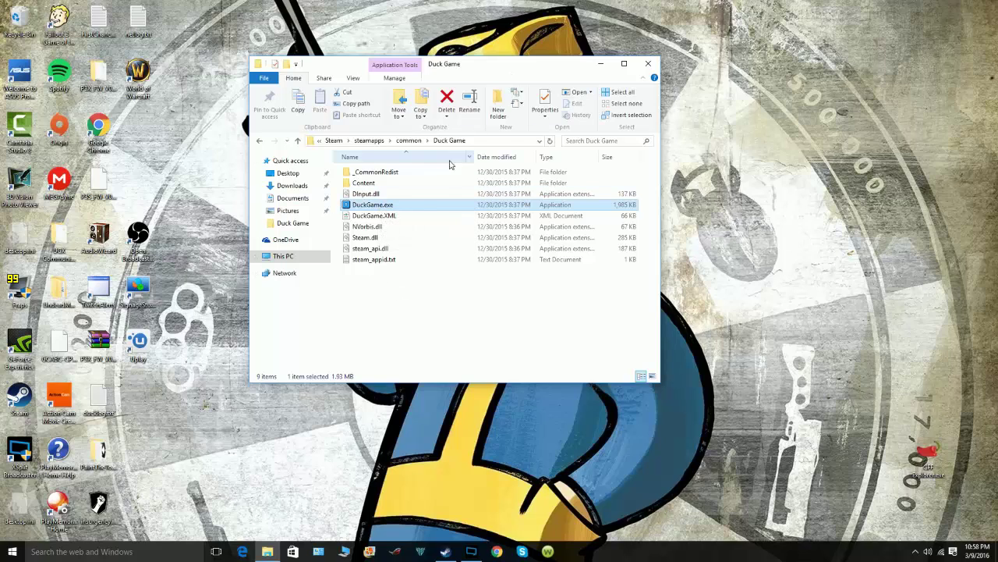
pyautogui.moveTo(421, 205); pyautogui.dragTo(218, 144)
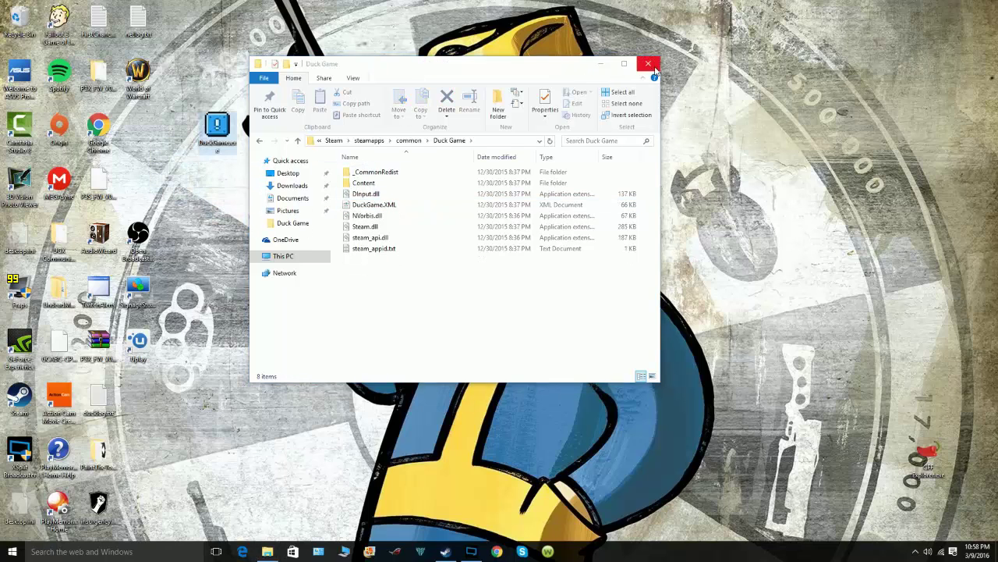
pyautogui.click(648, 63)
# Step: Try to run DuckGame.exe from the desktop
pyautogui.doubleClick(220, 125)
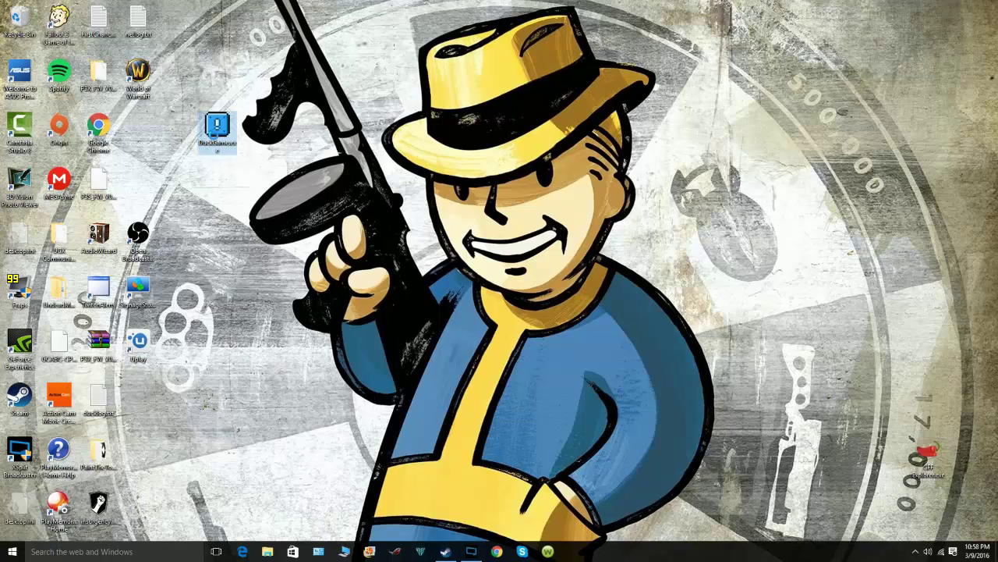
pyautogui.rightClick(213, 125)
pyautogui.click(481, 272)
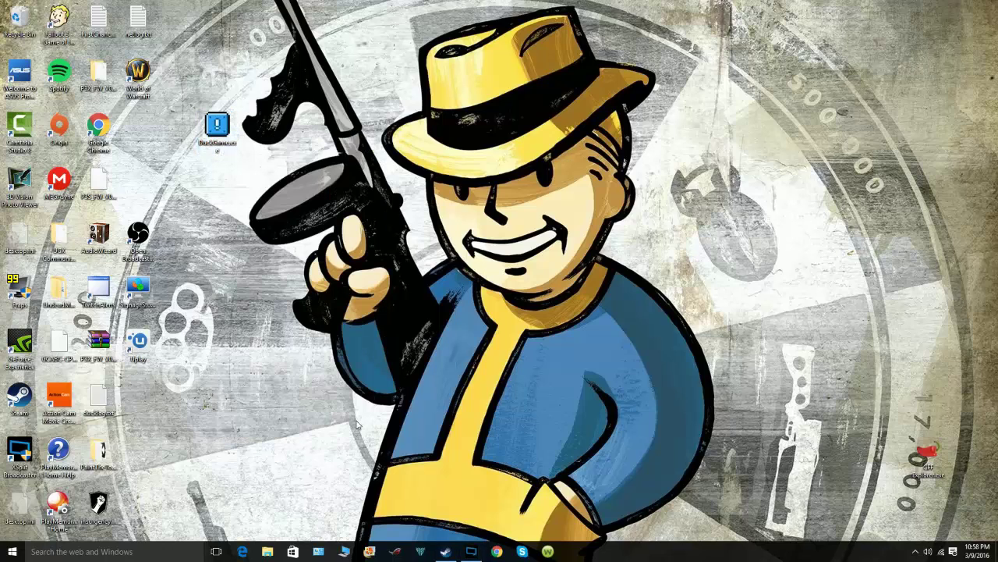